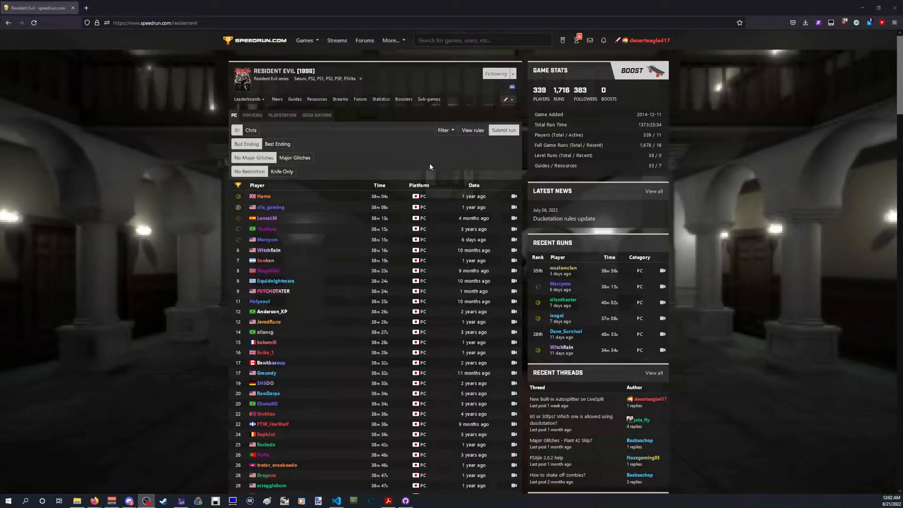
- View the Resident Evil (1996) resources page with its splits downloads, and put the browser away
left_click(317, 100)
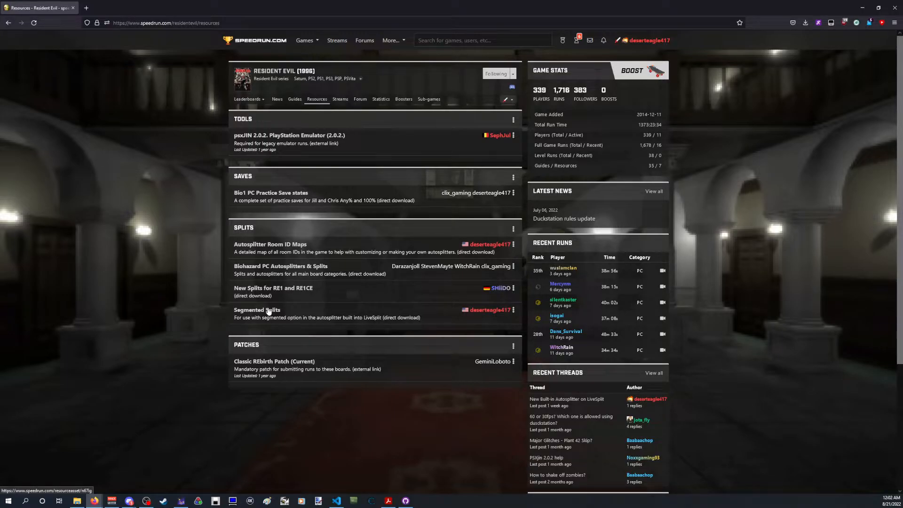
left_click(859, 10)
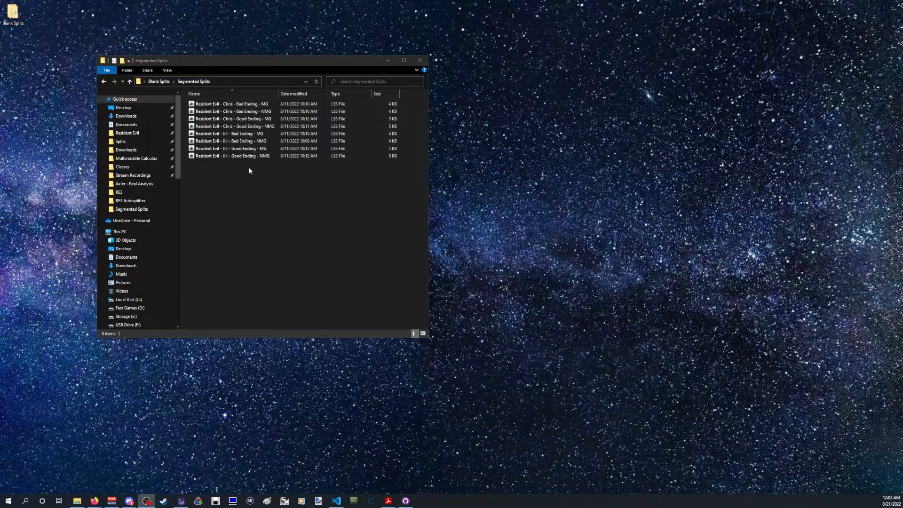
- Open the splits file "Biohazard - Jill Any% NMG" from the Routed Doors folder inside Blank Splits
left_click(164, 84)
left_click(206, 105)
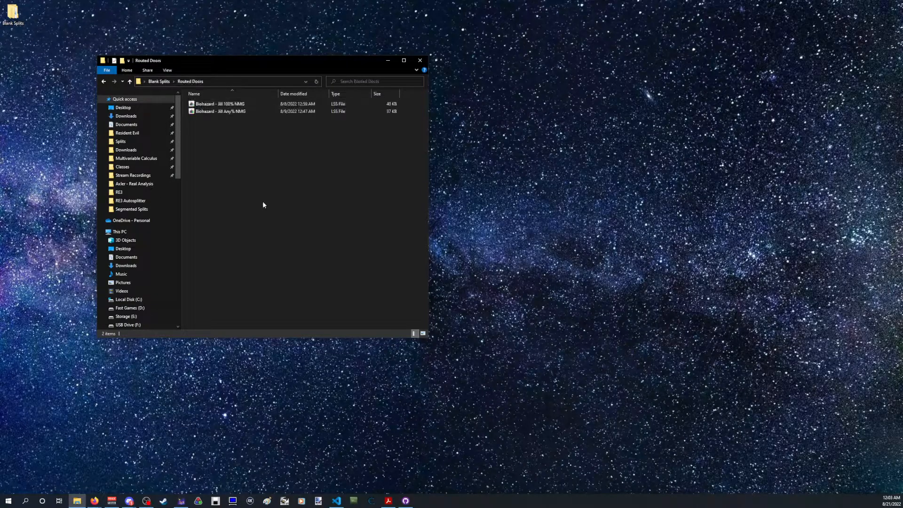
left_click(217, 111)
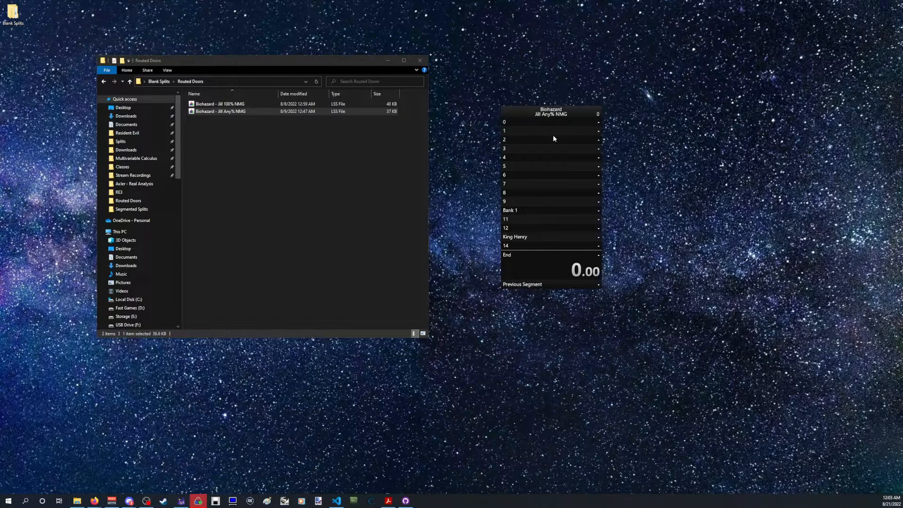
- Activate the autosplitter for Biohazard in the splits editor and accept switching the timing method to Game Time
right_click(553, 154)
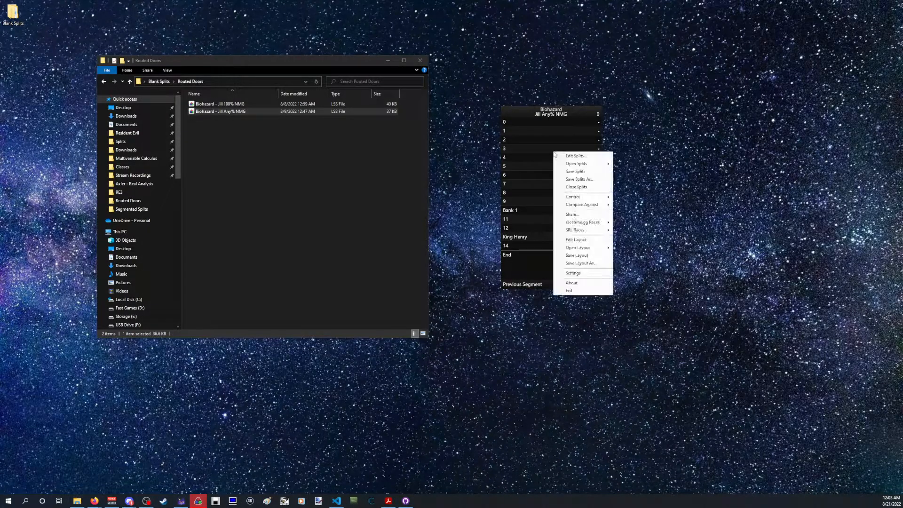
left_click(596, 157)
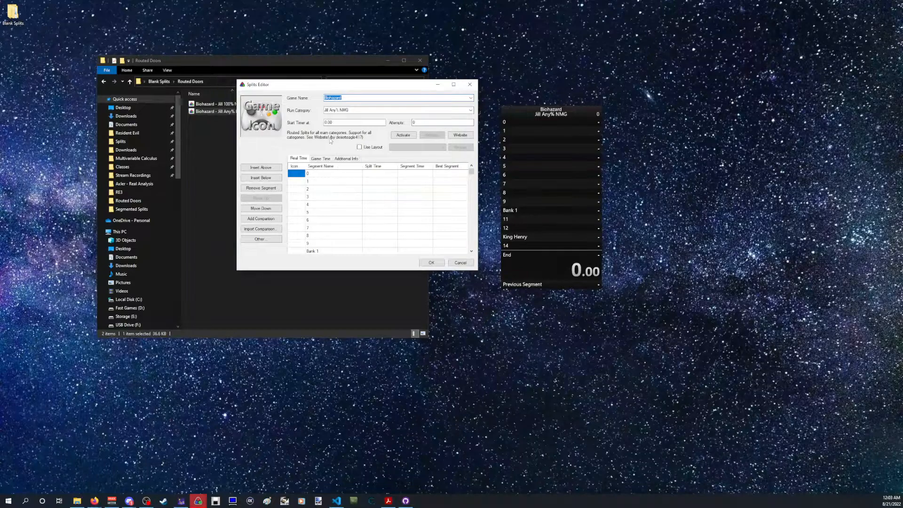
left_click(403, 136)
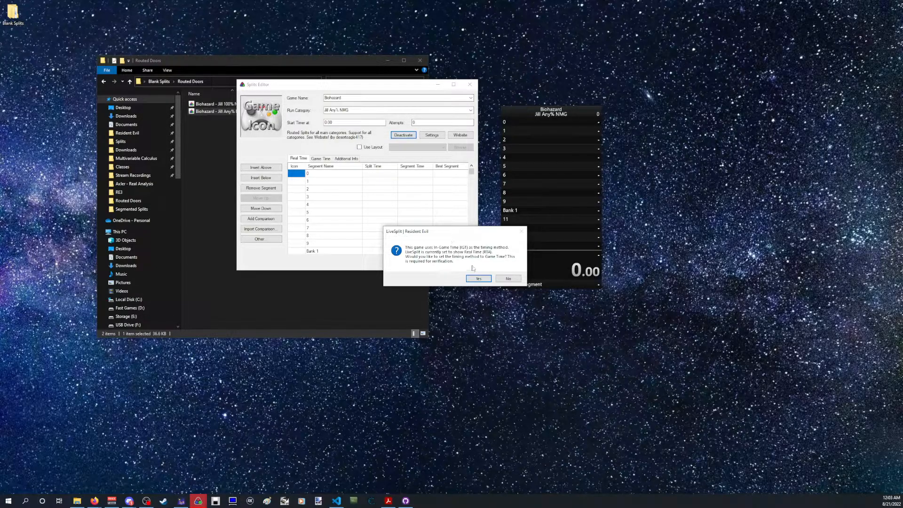
left_click(479, 279)
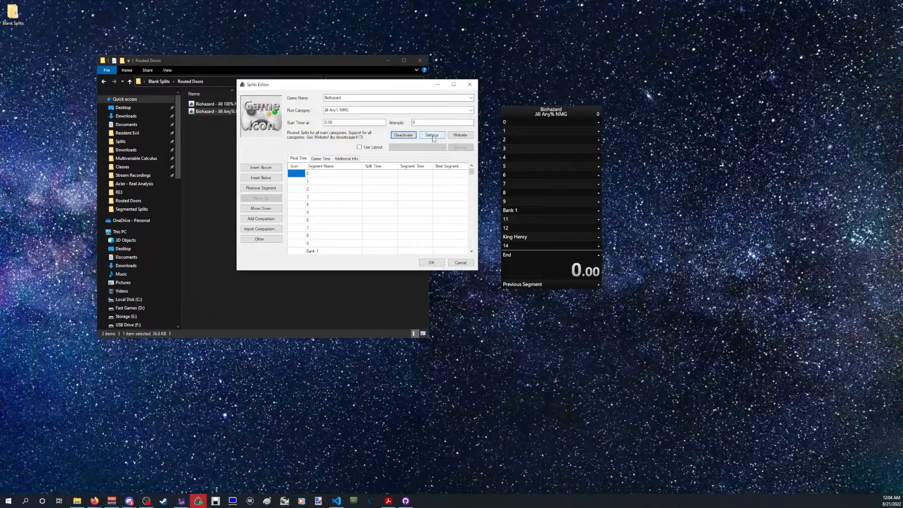
- In the autosplitter settings, disable the Other door split options group and enable Routed Splits
left_click(432, 137)
left_click_drag(367, 75, 437, 70)
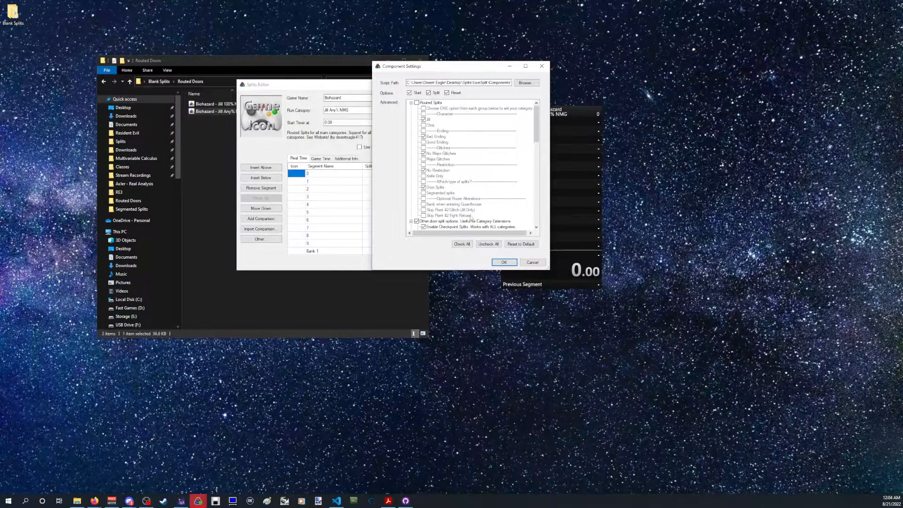
left_click_drag(538, 122, 538, 131)
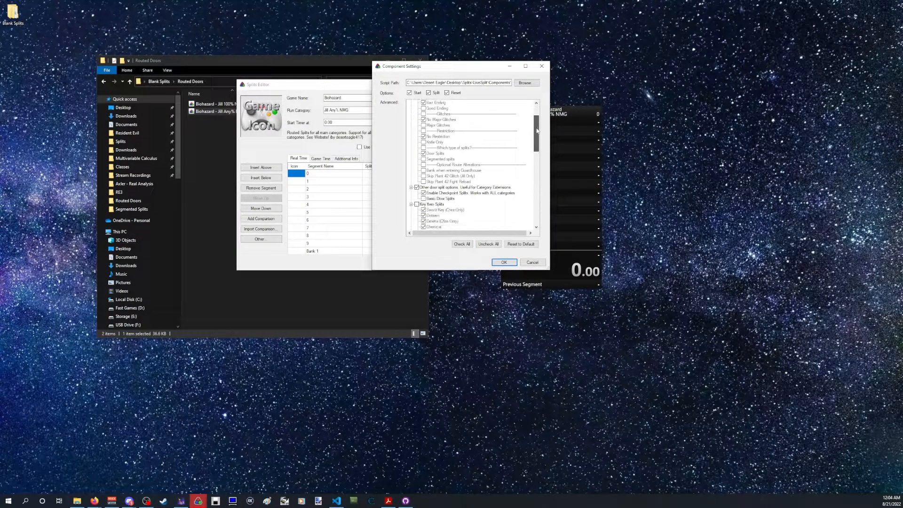
mouse_move(436, 195)
scroll(452, 198, "up", 2)
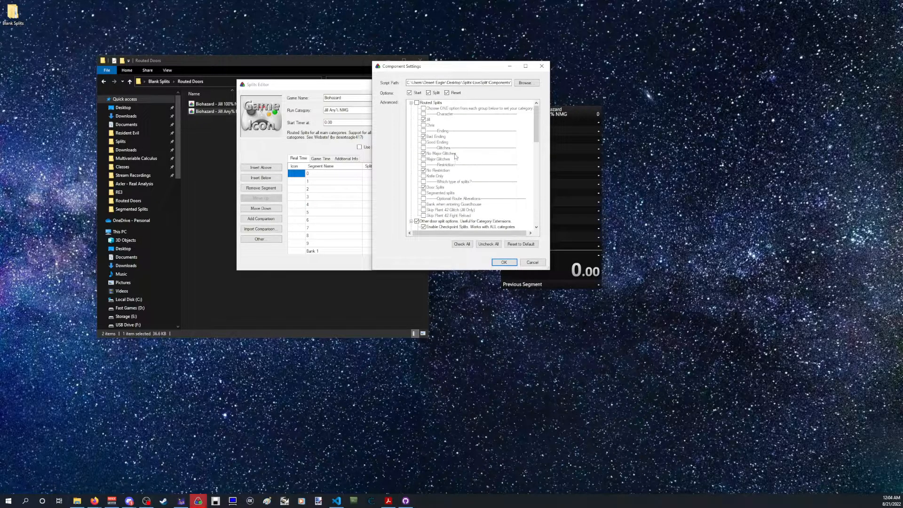
scroll(473, 193, "down", 2)
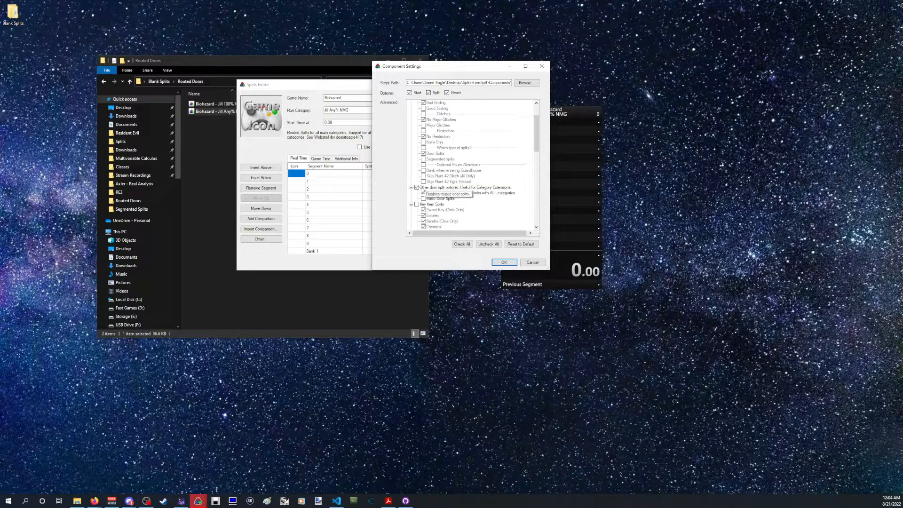
left_click(417, 187)
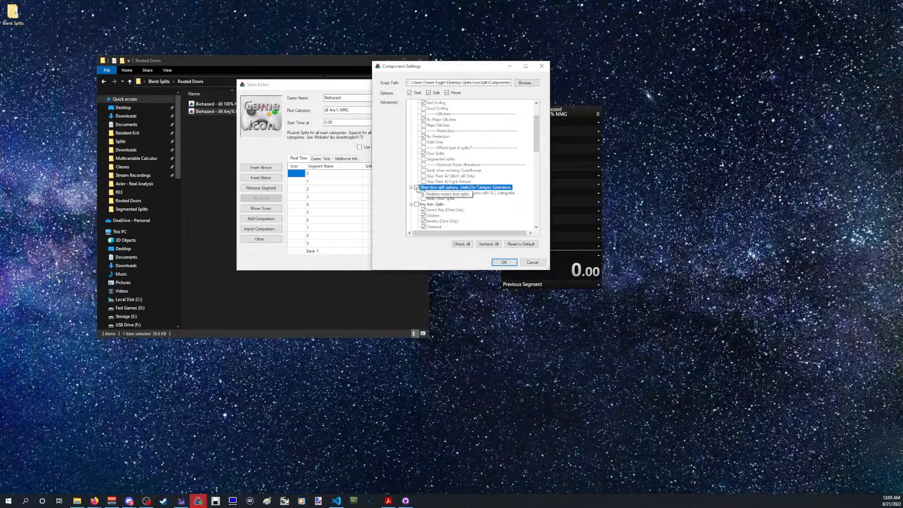
scroll(417, 155, "up", 2)
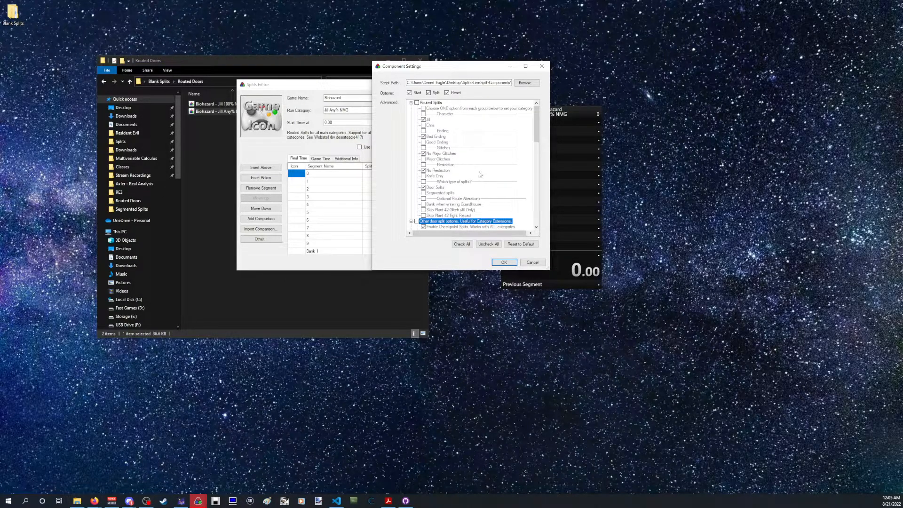
left_click(417, 103)
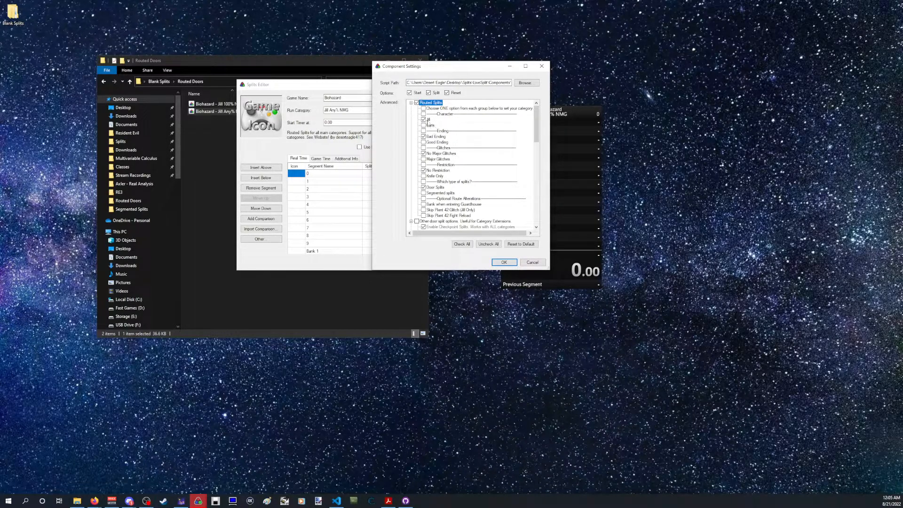
- Switch the routed splits category to Chris, Good Ending, Knife Only and Segmented splits in place of the default choices
left_click_drag(489, 68, 448, 73)
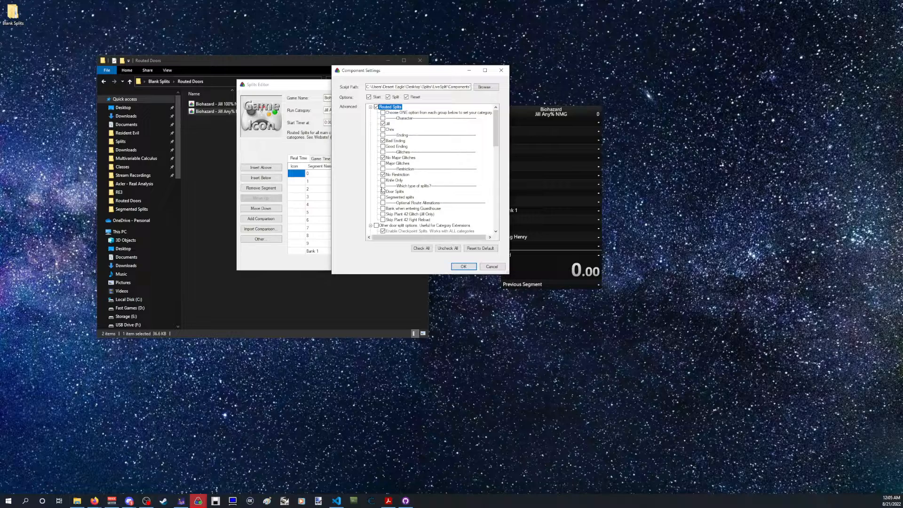
left_click(383, 124)
left_click(383, 129)
left_click(383, 141)
left_click(383, 146)
left_click(383, 175)
left_click(383, 180)
left_click(383, 192)
left_click(384, 198)
- Try the optional route alterations: toggle Skip Plant 42 Glitch on and off, and enable Skip Plant 42 Fight Reload and Bank when entering Guardhouse
left_click(383, 214)
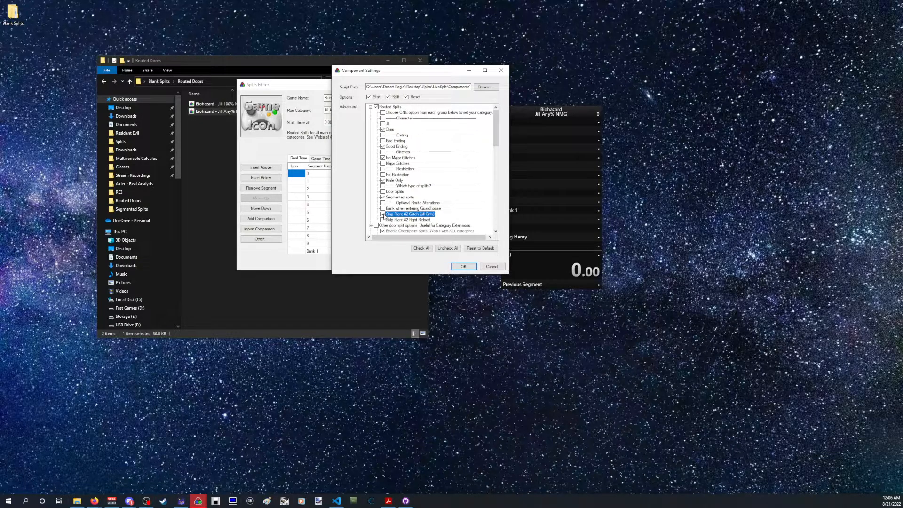
left_click(383, 214)
left_click(392, 220)
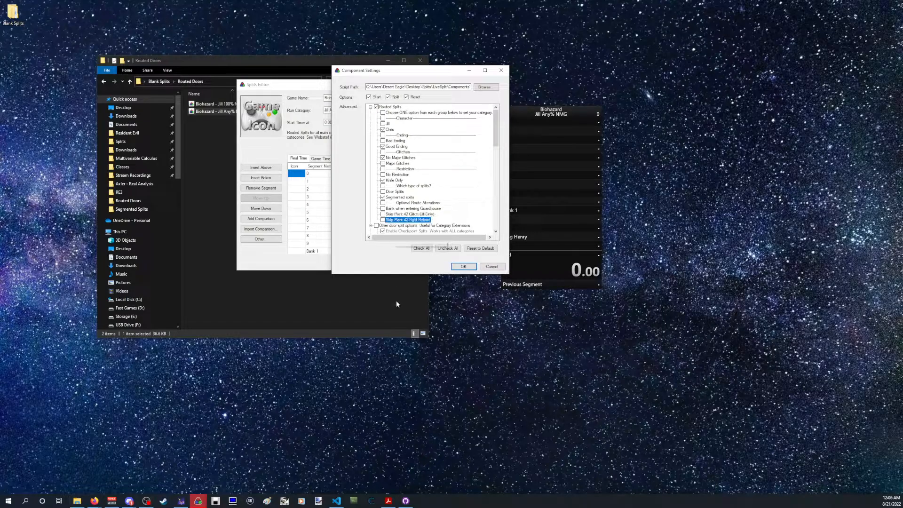
left_click(383, 220)
left_click(427, 209)
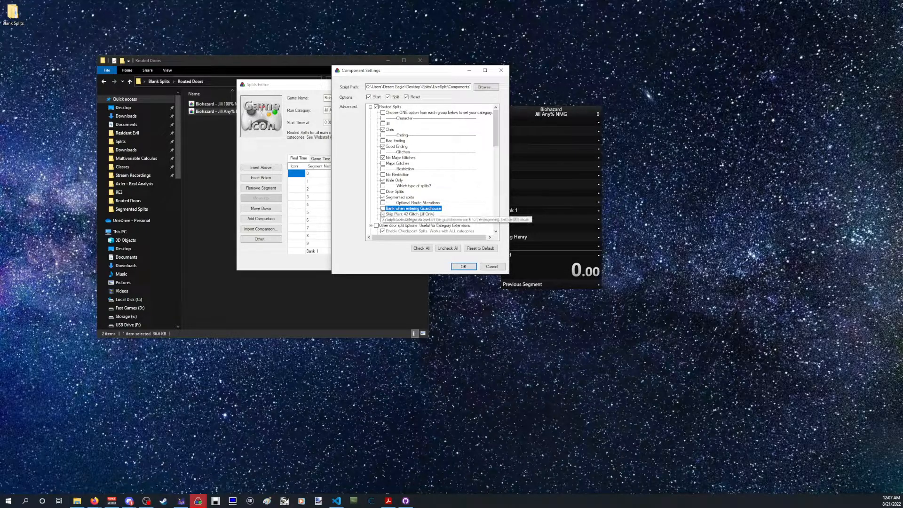
left_click(383, 209)
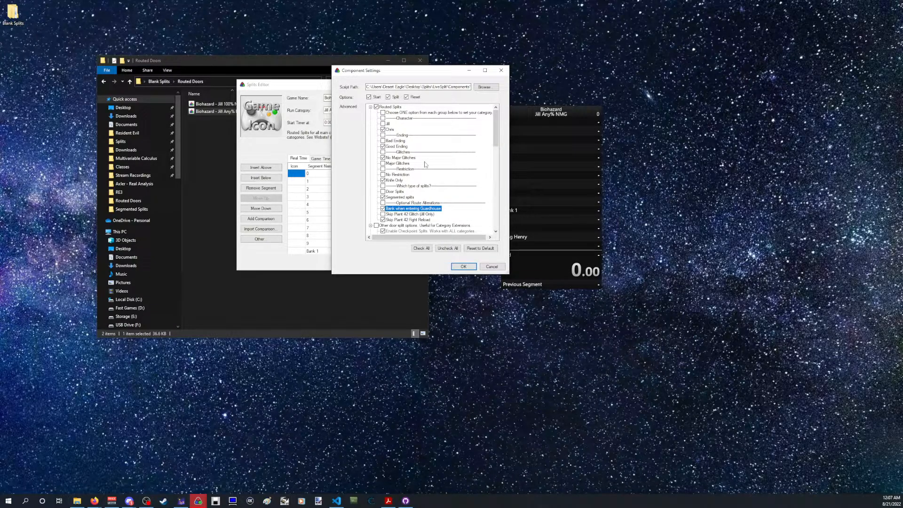
- Look over the door split and key item options and enable the Key Item Splits group
scroll(426, 162, "down", 2)
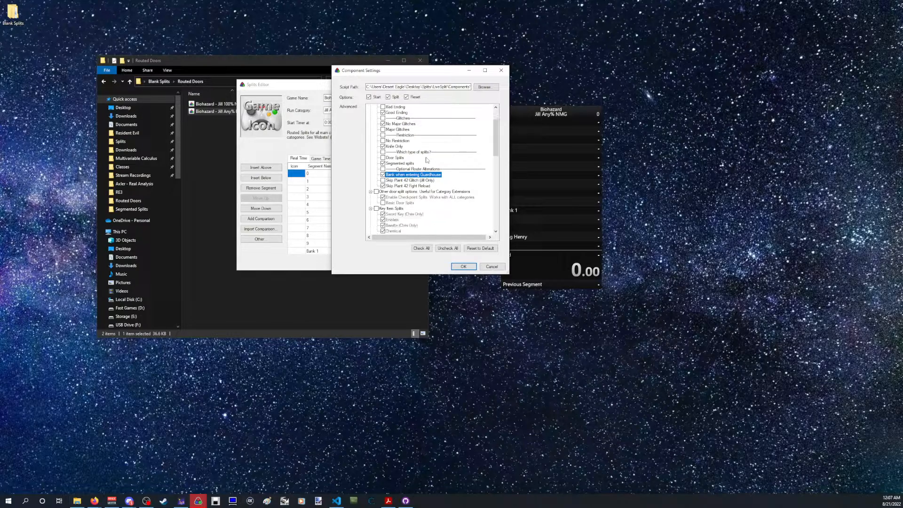
scroll(414, 152, "down", 5)
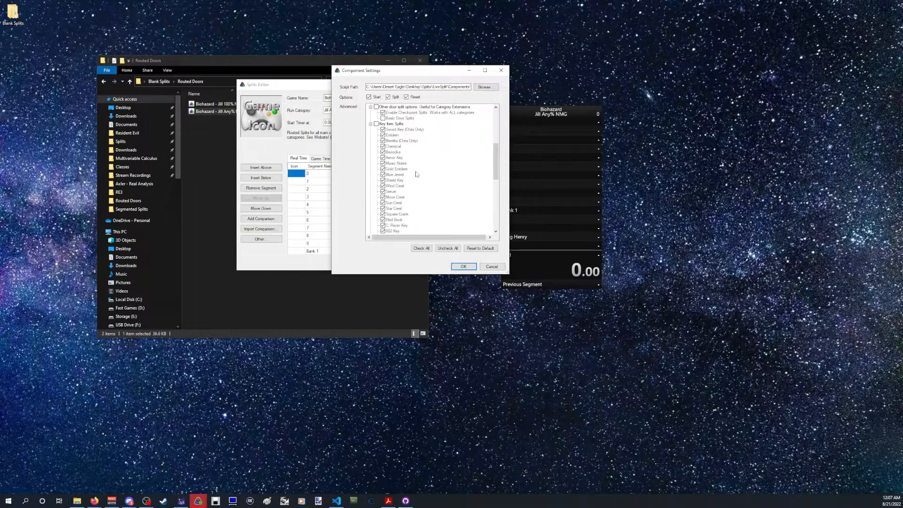
scroll(388, 160, "up", 3)
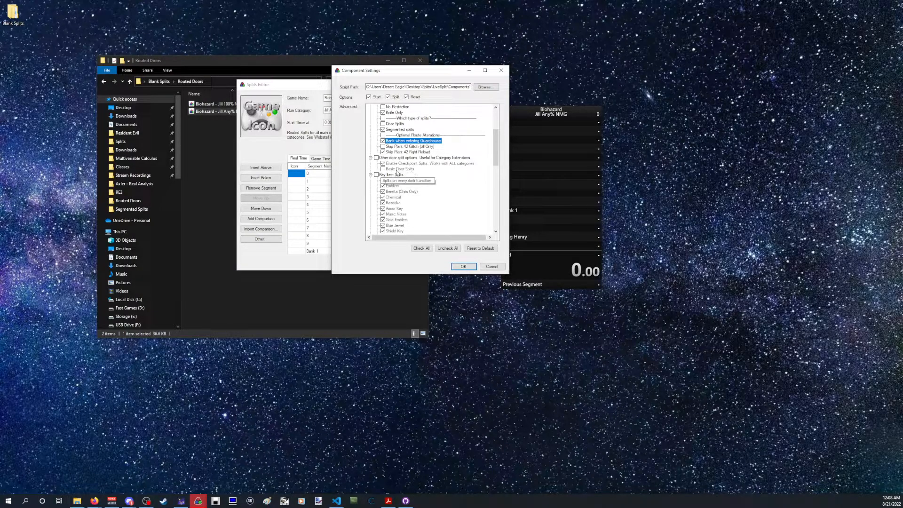
scroll(404, 171, "up", 4)
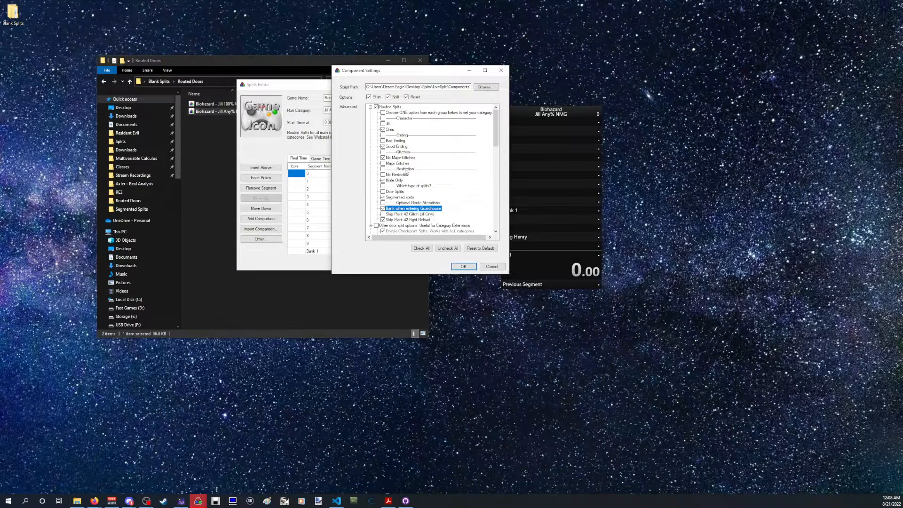
scroll(419, 154, "down", 2)
scroll(419, 154, "down", 2)
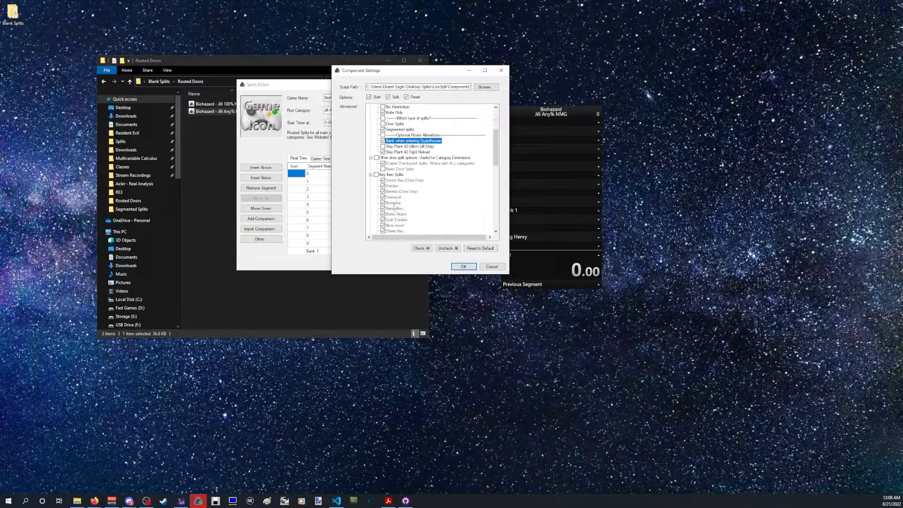
scroll(405, 198, "down", 2)
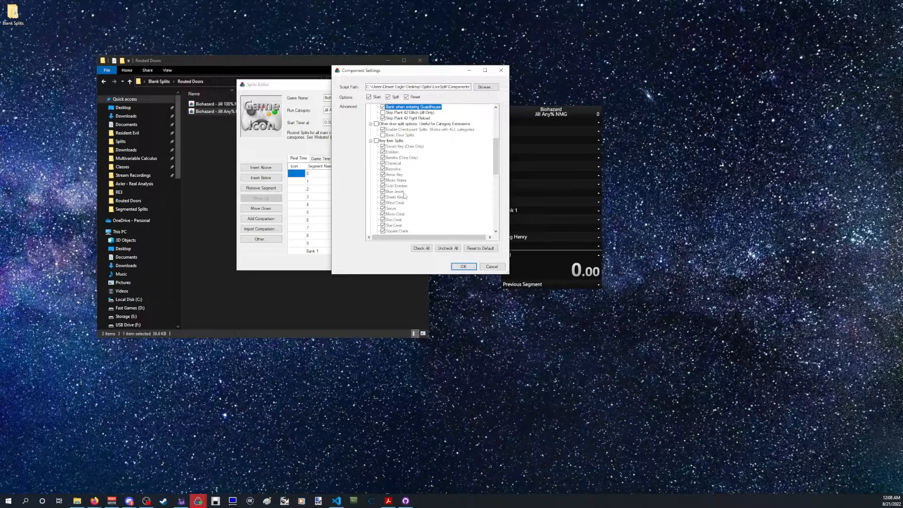
scroll(402, 183, "down", 1)
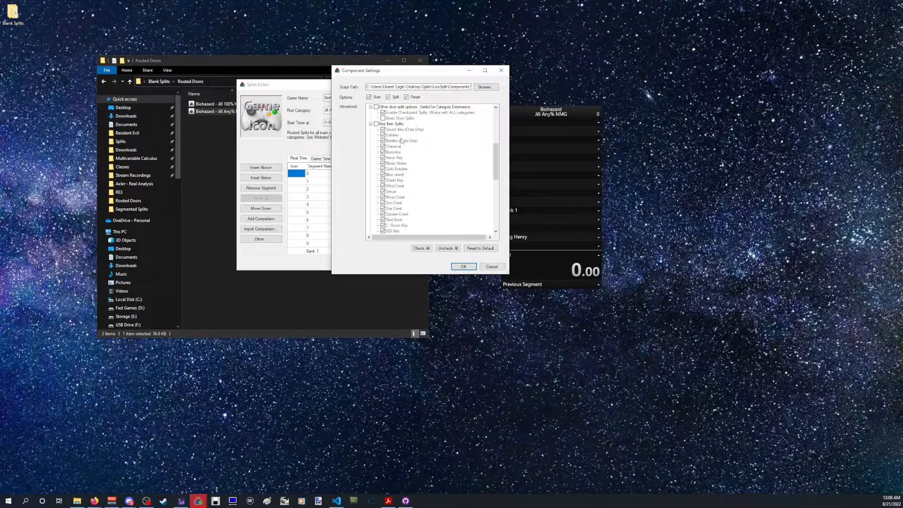
left_click(376, 123)
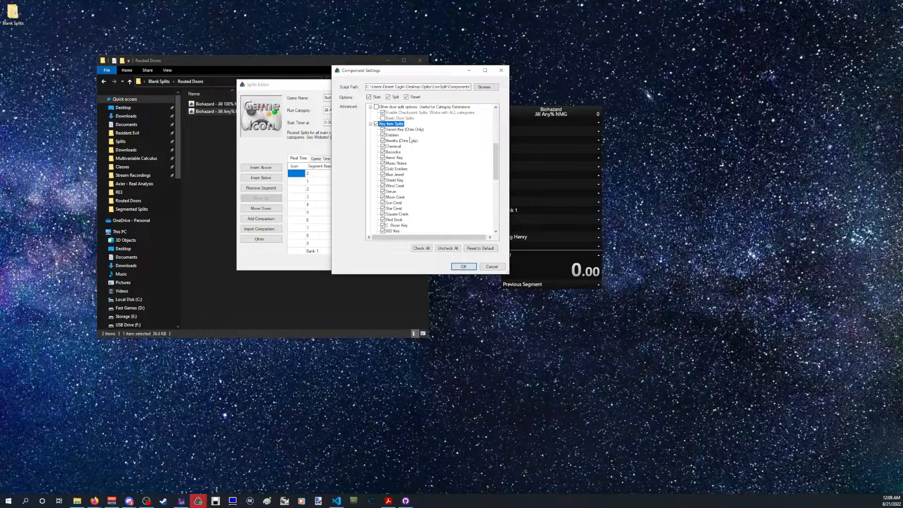
- Review the individual items under Key Item Splits and Additional Items to Split On
scroll(412, 138, "down", 1)
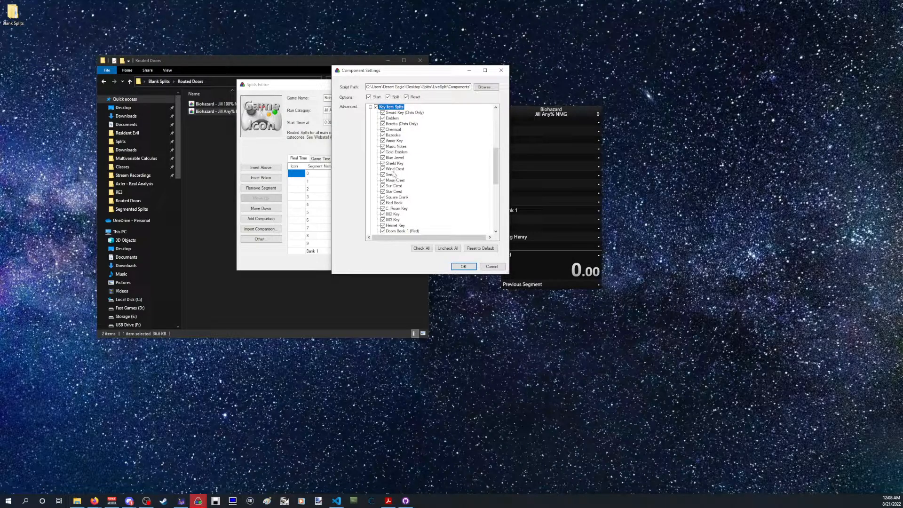
scroll(394, 175, "down", 1)
scroll(394, 175, "down", 1)
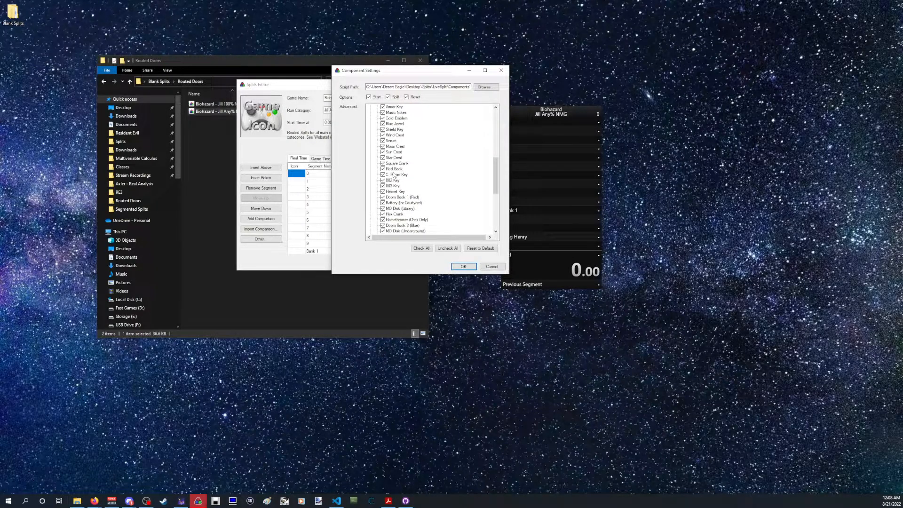
scroll(394, 175, "down", 1)
scroll(413, 172, "down", 2)
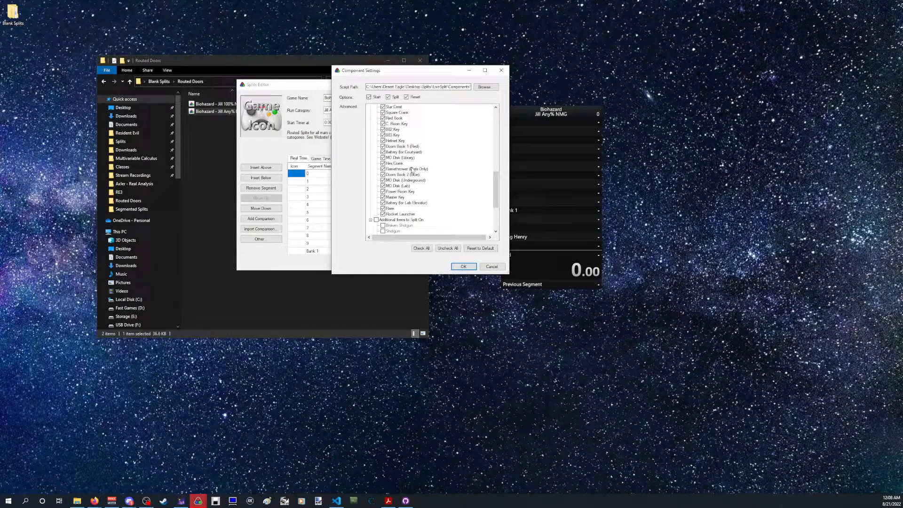
scroll(411, 172, "down", 4)
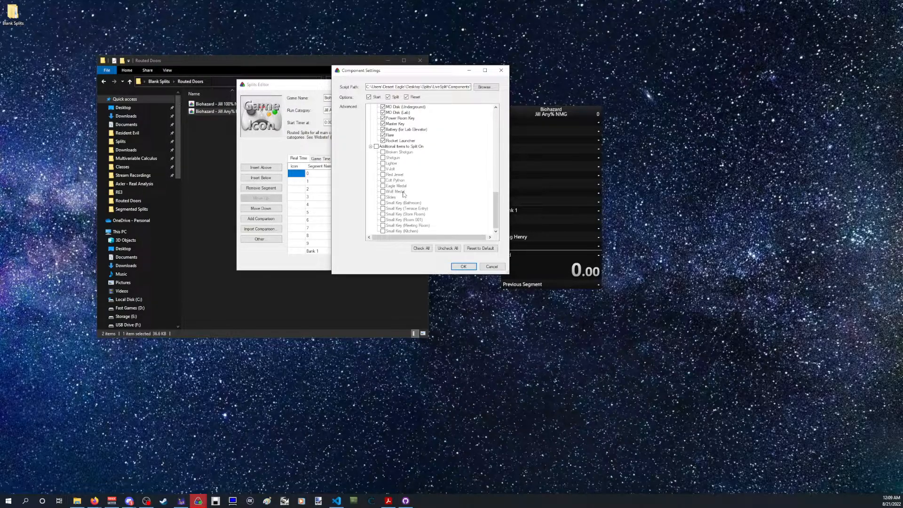
- Disable the route alterations Bank when entering Guardhouse and Skip Plant 42 Fight Reload
scroll(437, 192, "up", 15)
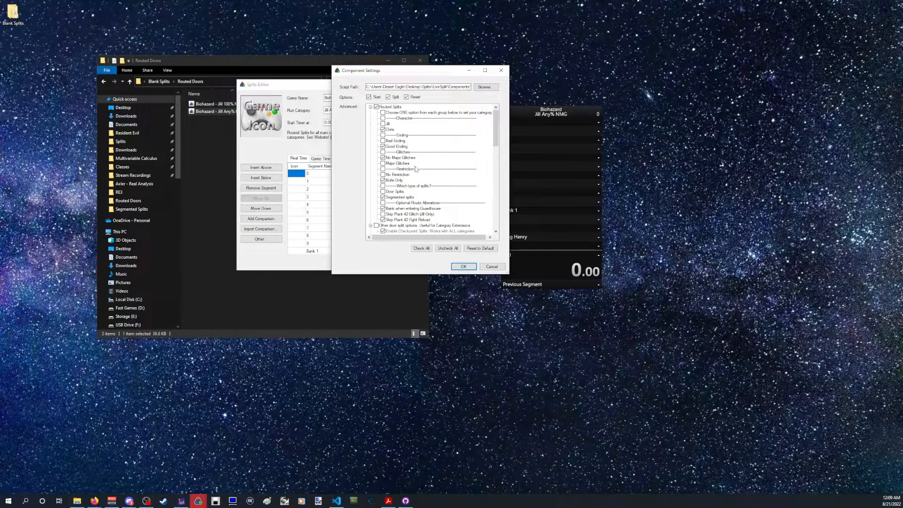
left_click(383, 208)
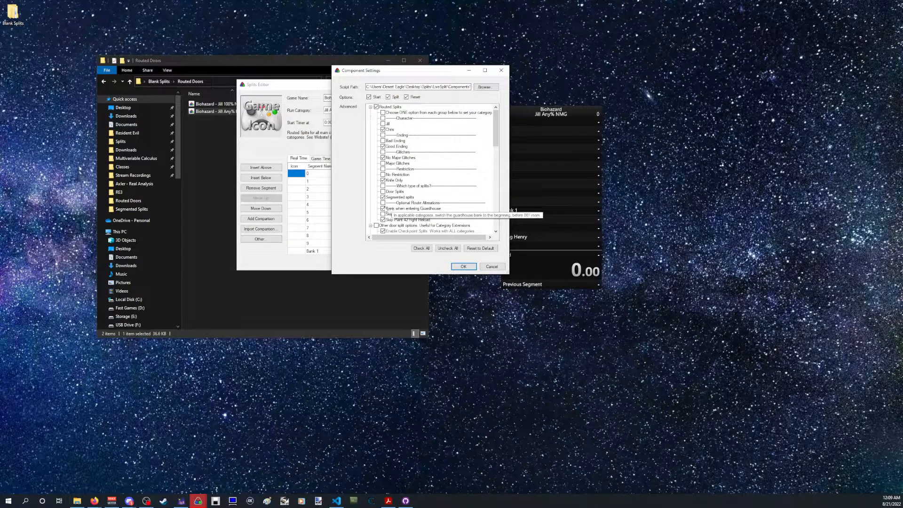
left_click(383, 220)
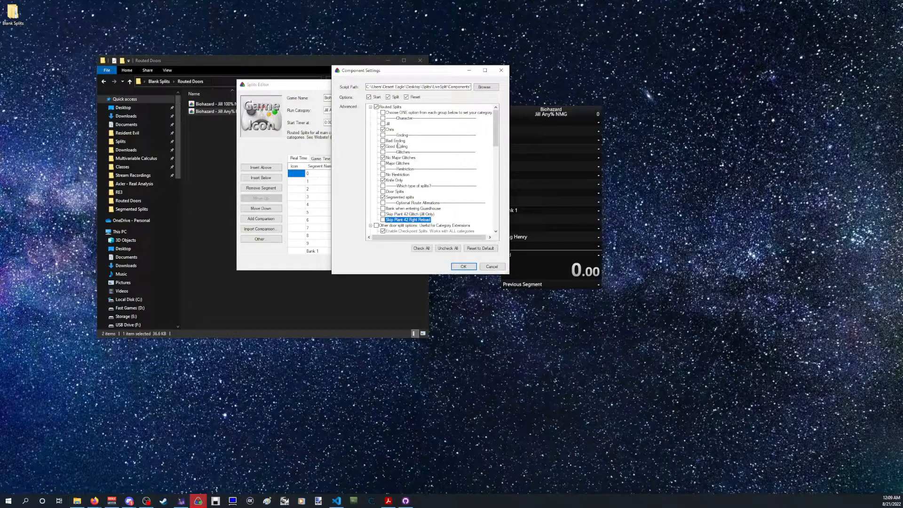
- Disable the Knife Only restriction and the Key Item Splits group, and accept the autosplitter settings
left_click(383, 181)
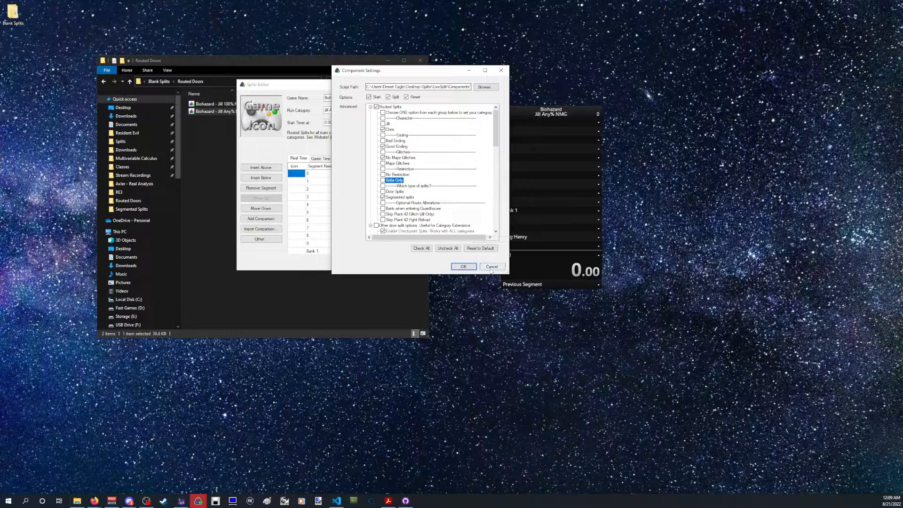
scroll(475, 185, "down", 10)
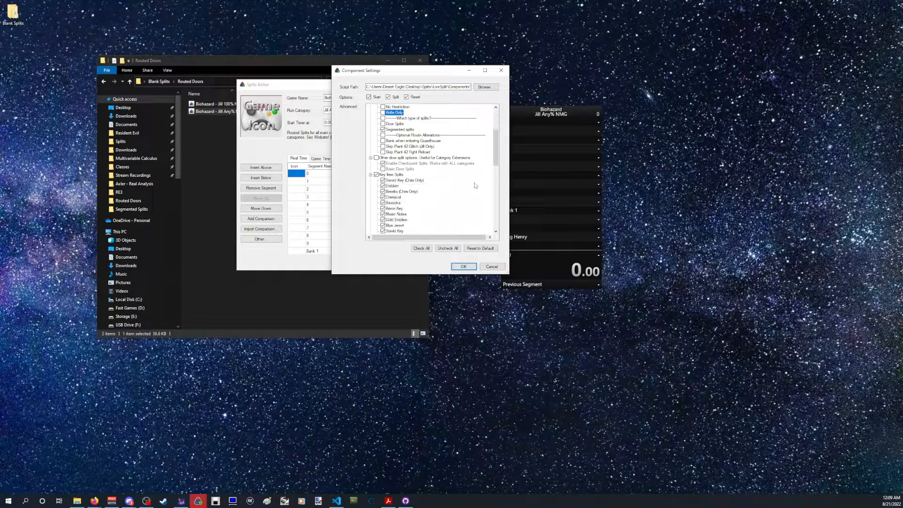
scroll(475, 185, "down", 7)
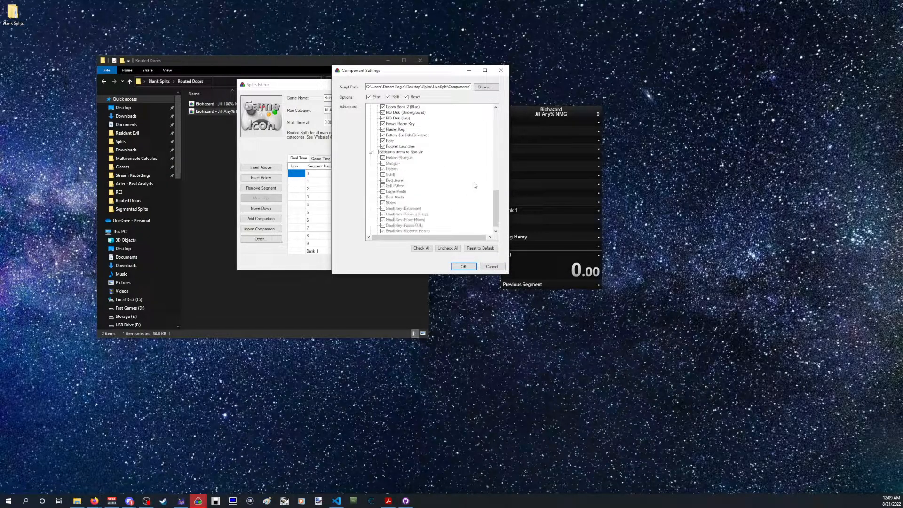
scroll(385, 146, "up", 8)
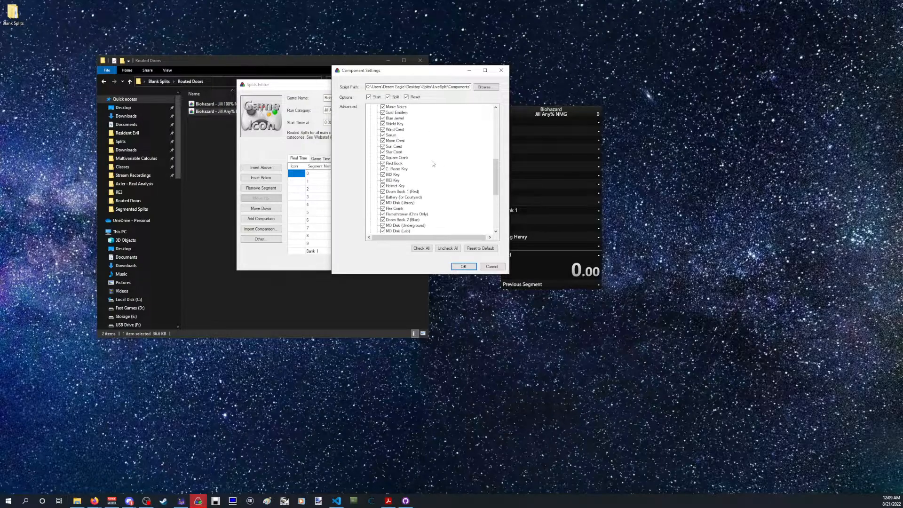
left_click(376, 135)
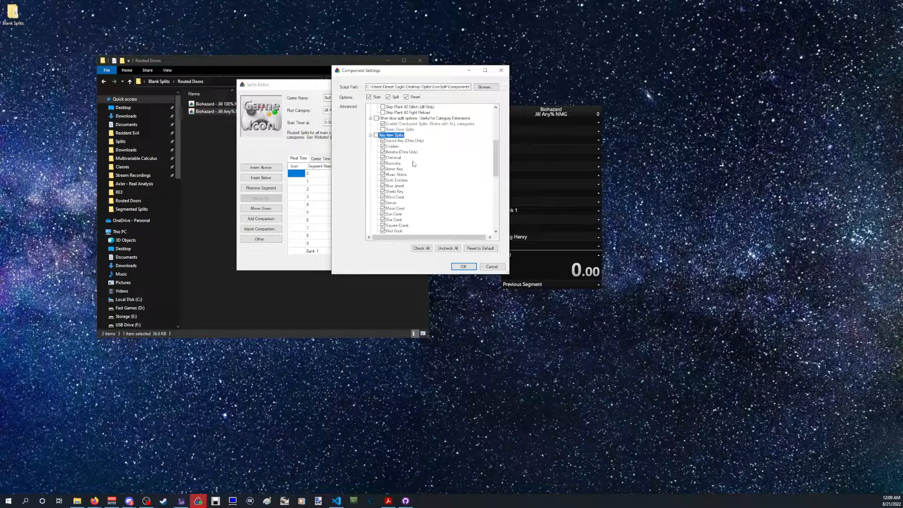
scroll(431, 172, "up", 2)
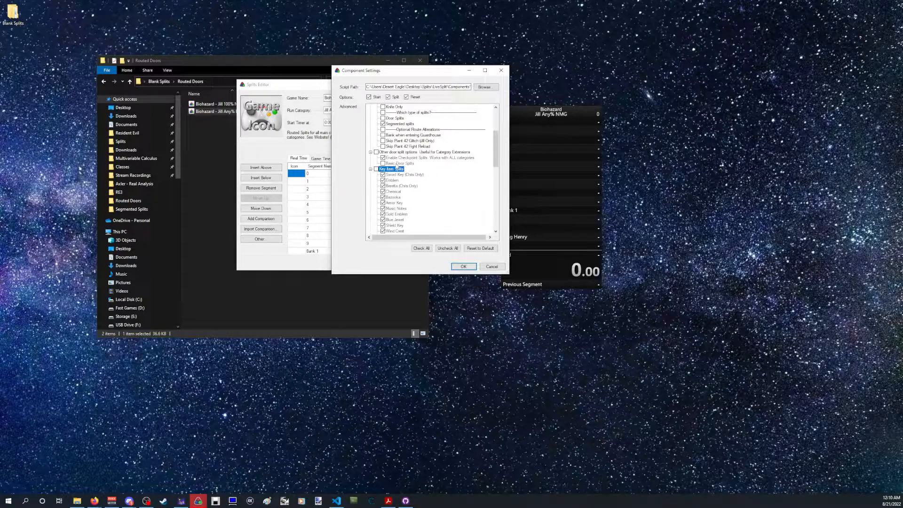
scroll(438, 196, "up", 5)
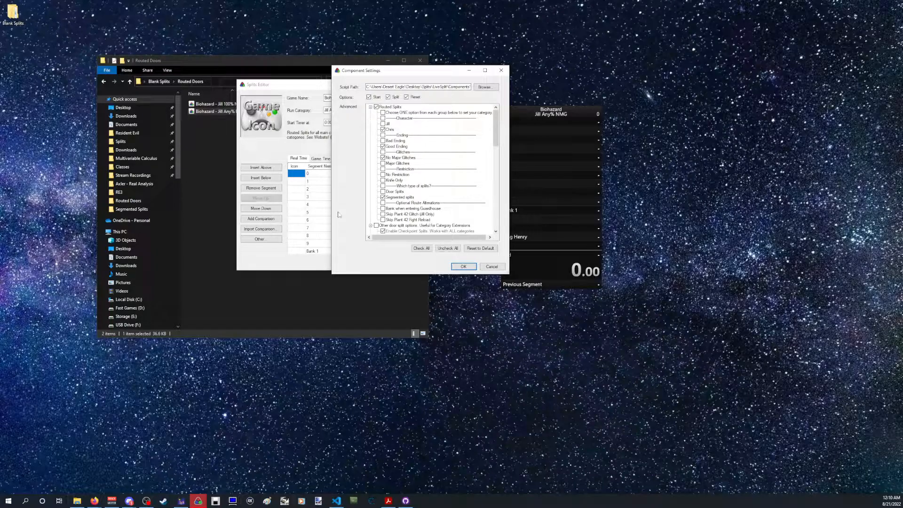
left_click(464, 267)
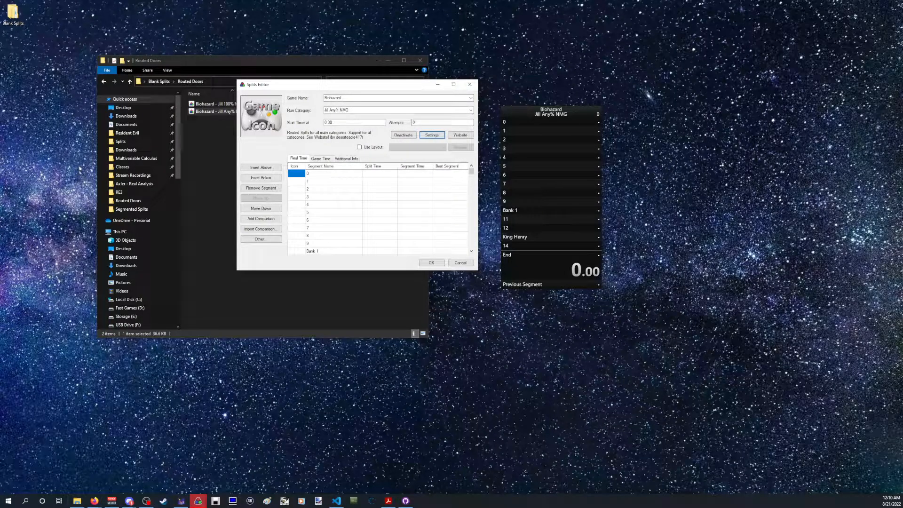